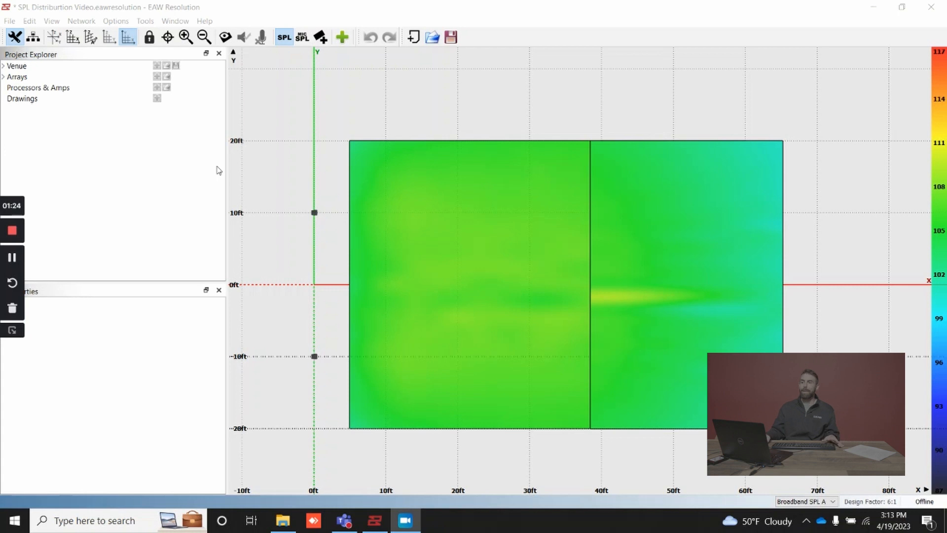
- Open the SPL Distribution Chart and update it with a sampling spacing of 1 ft
{"action": "left_click", "coordinate": [143, 21]}
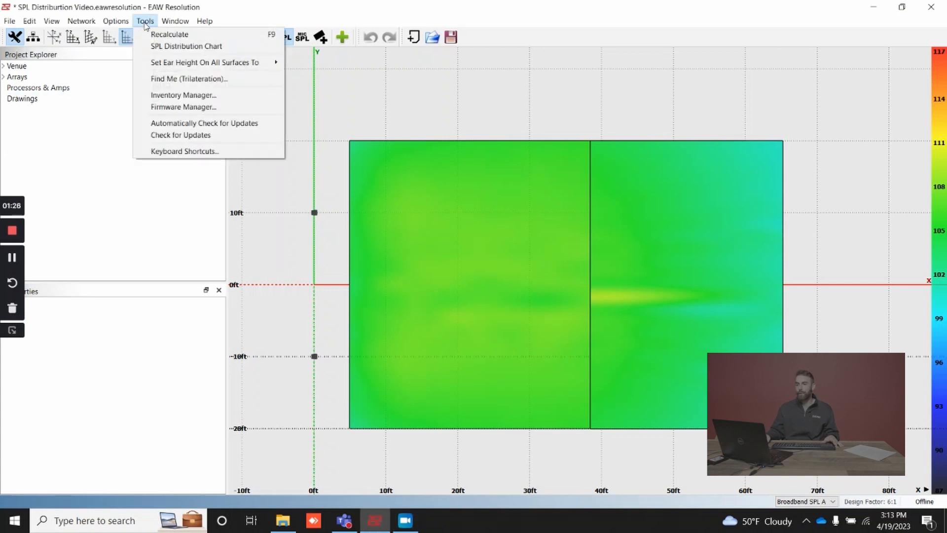
{"action": "left_click", "coordinate": [160, 47]}
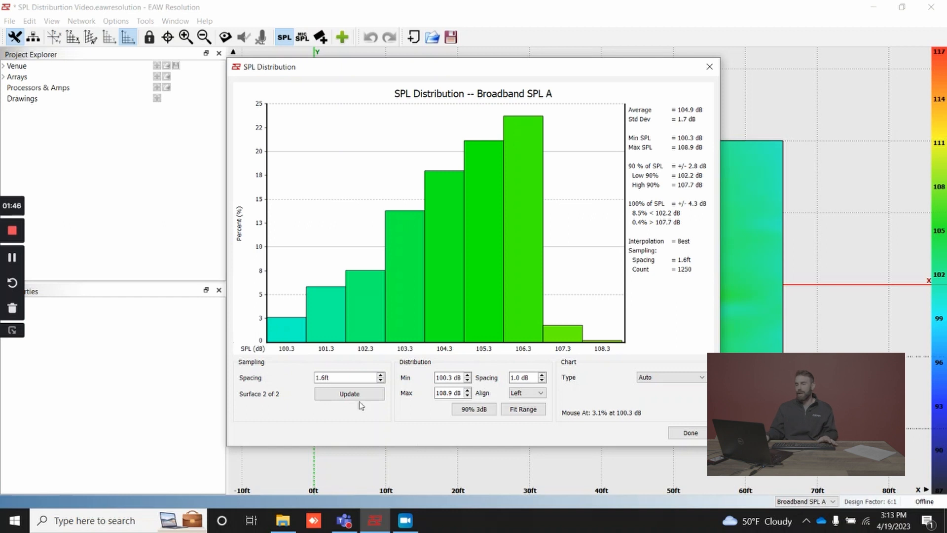
{"action": "double_click", "coordinate": [332, 378]}
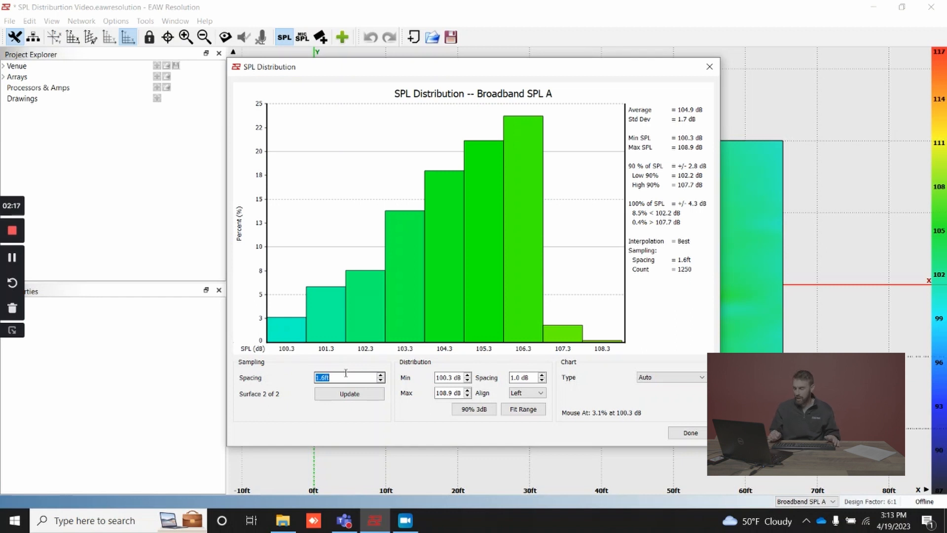
{"action": "type", "text": "1"}
{"action": "left_click", "coordinate": [336, 395]}
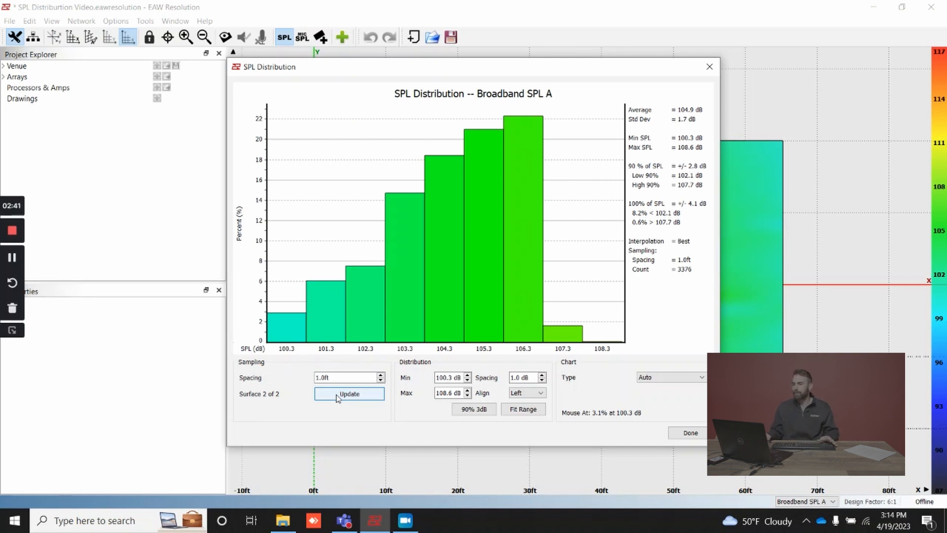
{"action": "left_click", "coordinate": [338, 395]}
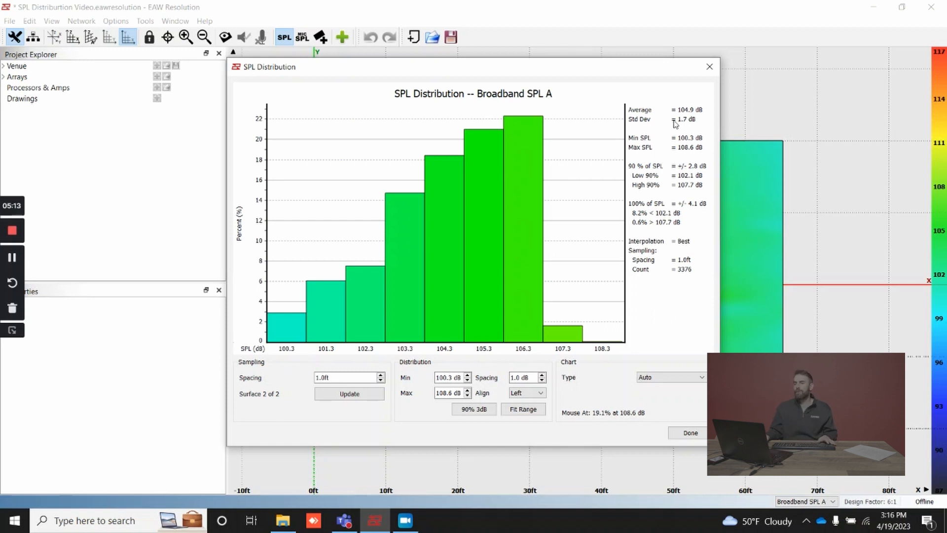
- Close the SPL distribution chart and check where the SPL Interpolation options are found
{"action": "left_click", "coordinate": [713, 73]}
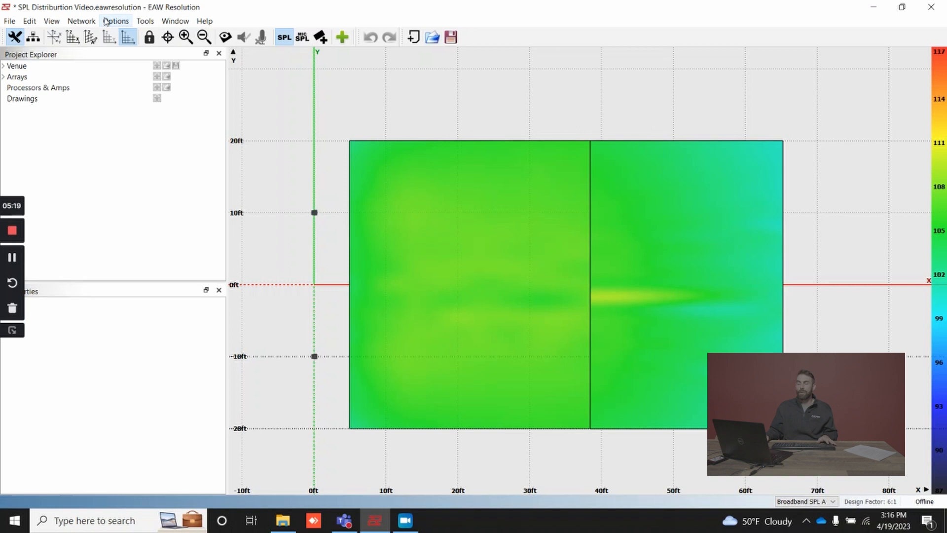
{"action": "left_click", "coordinate": [128, 22]}
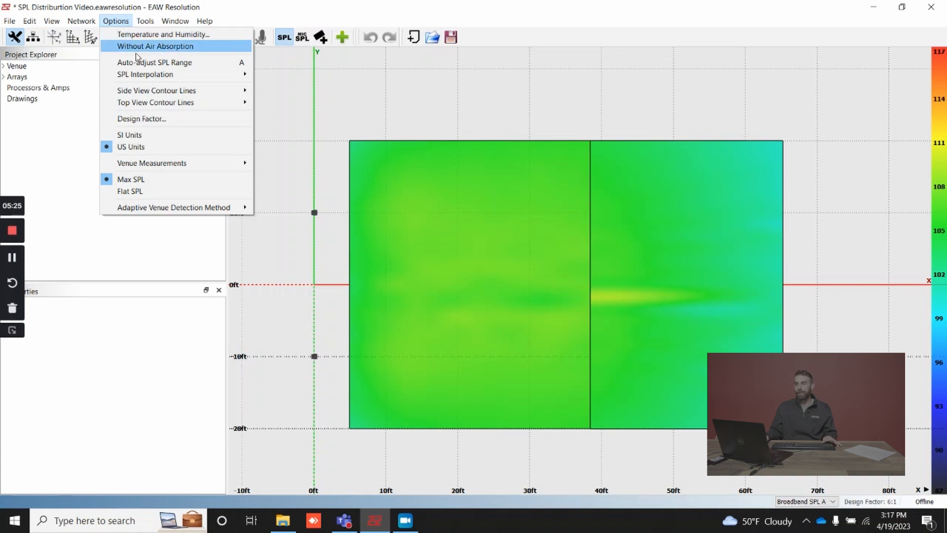
{"action": "mouse_move", "coordinate": [146, 79]}
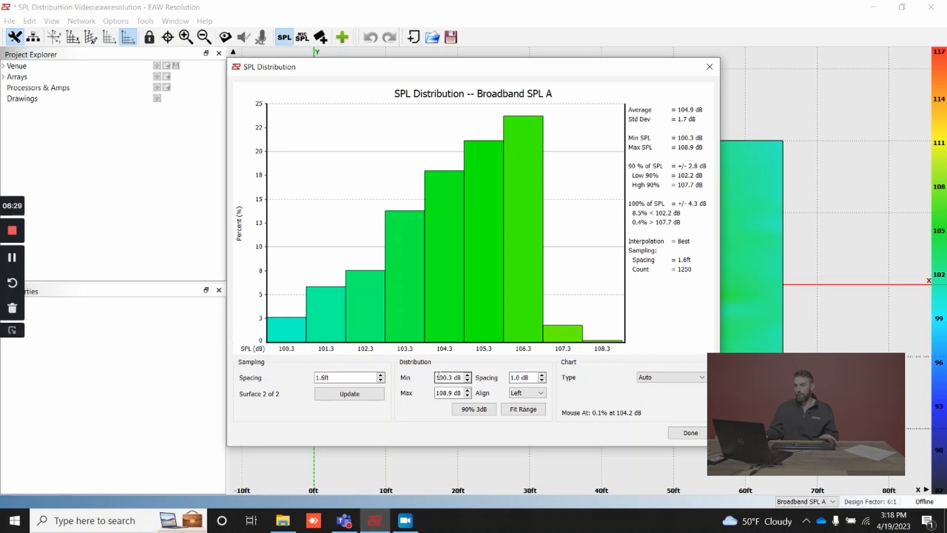
- Set the distribution range to 101.3–107.9 dB with 2.0 dB spacing, and view the alignment choices while leaving it at Left
{"action": "left_click", "coordinate": [467, 375]}
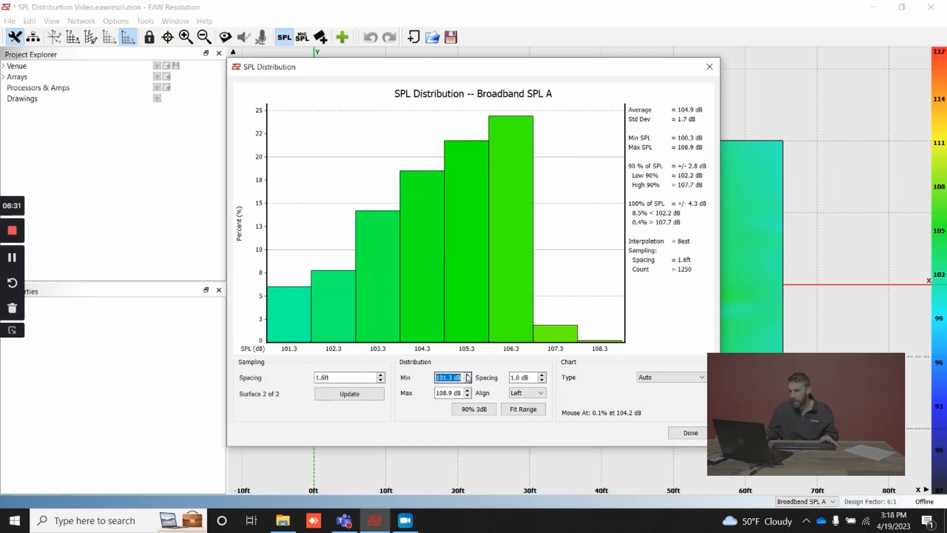
{"action": "left_click", "coordinate": [467, 396]}
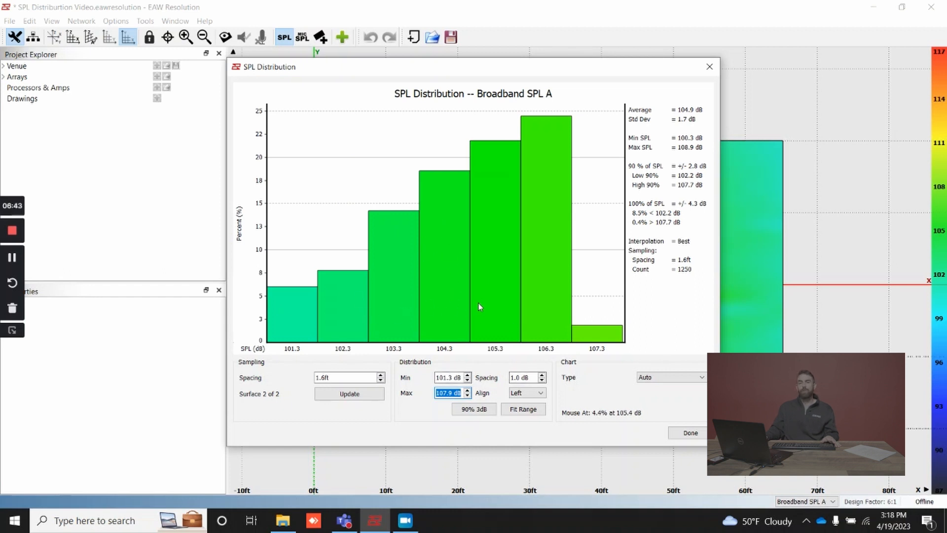
{"action": "double_click", "coordinate": [527, 377]}
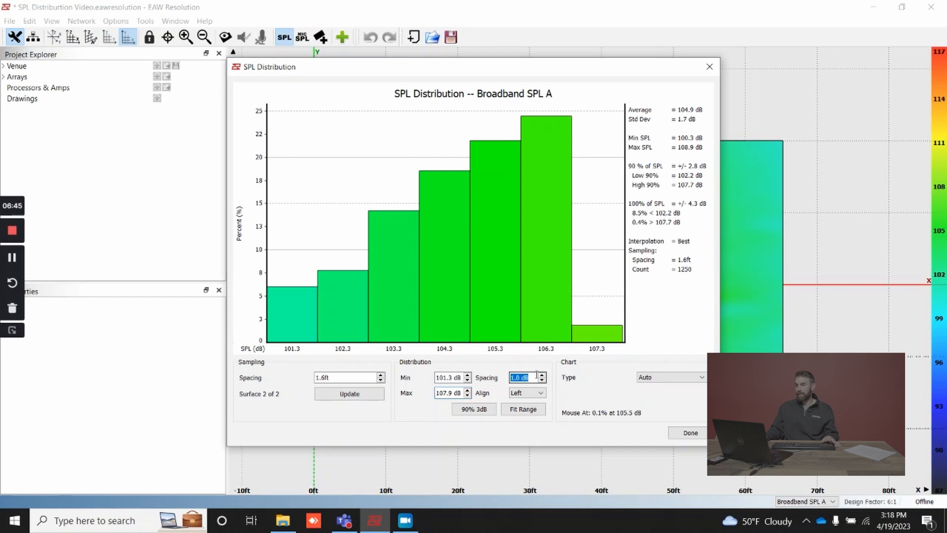
{"action": "key", "text": "Up"}
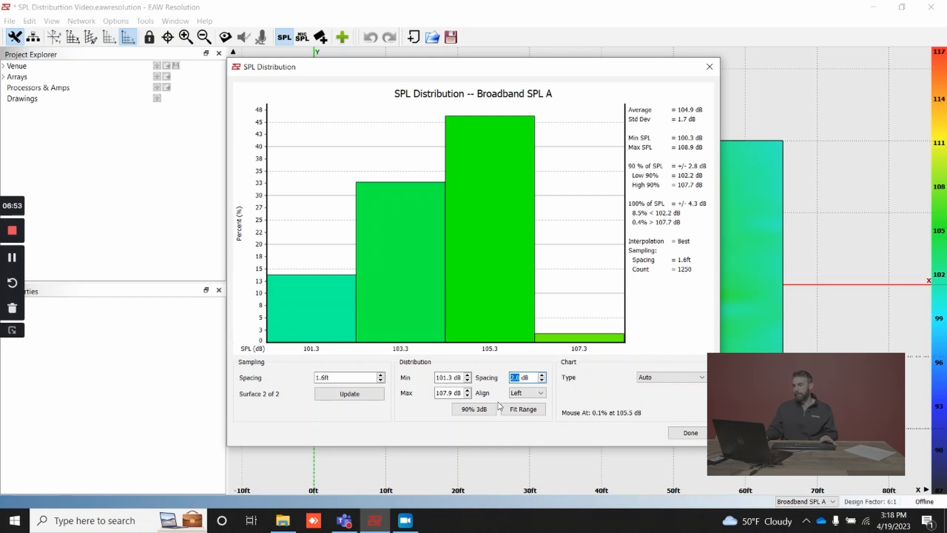
{"action": "left_click", "coordinate": [541, 394]}
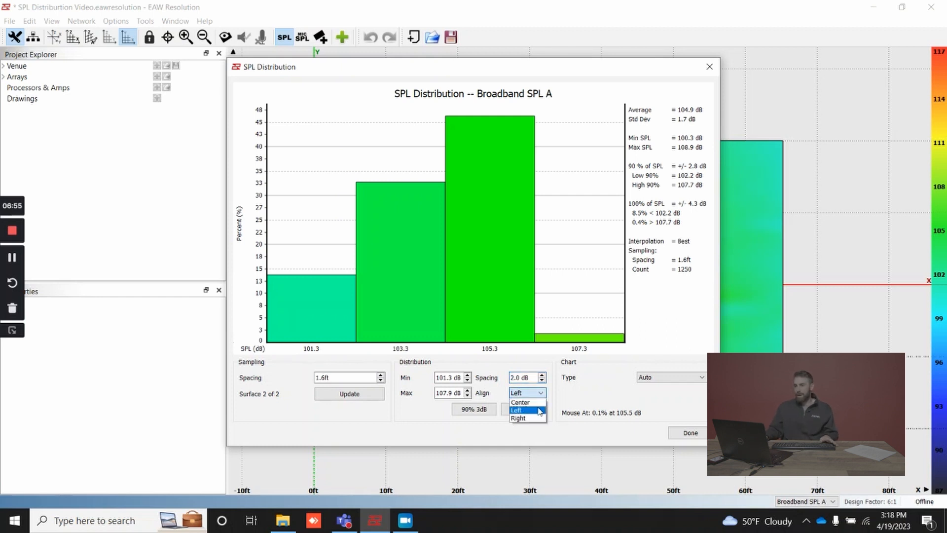
{"action": "left_click", "coordinate": [443, 416]}
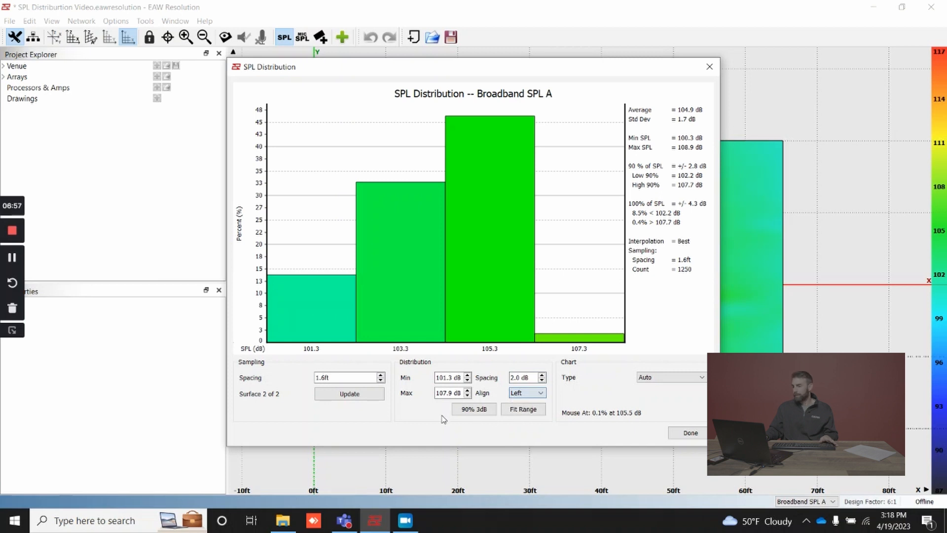
- Try the 90% 3dB distribution preset, and refit the chart to the full SPL range
{"action": "left_click", "coordinate": [472, 413]}
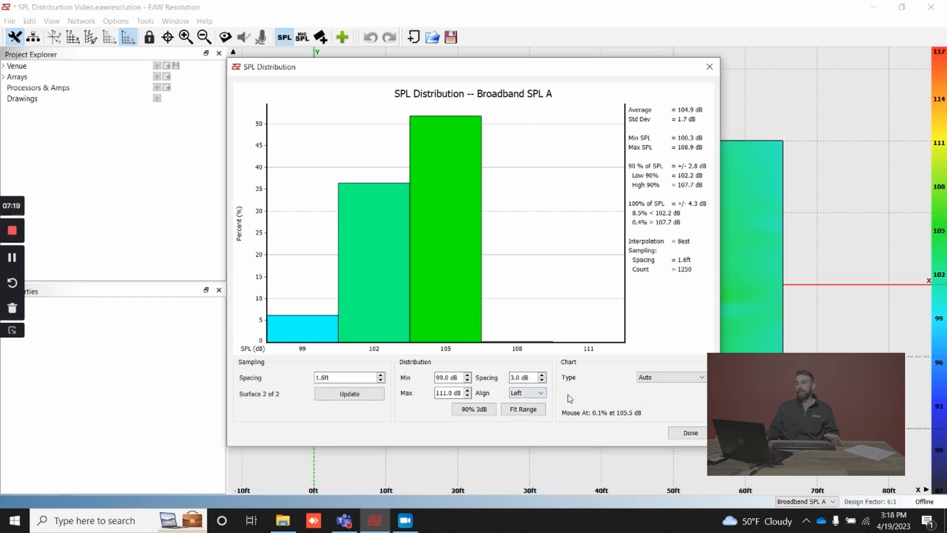
{"action": "left_click", "coordinate": [532, 411]}
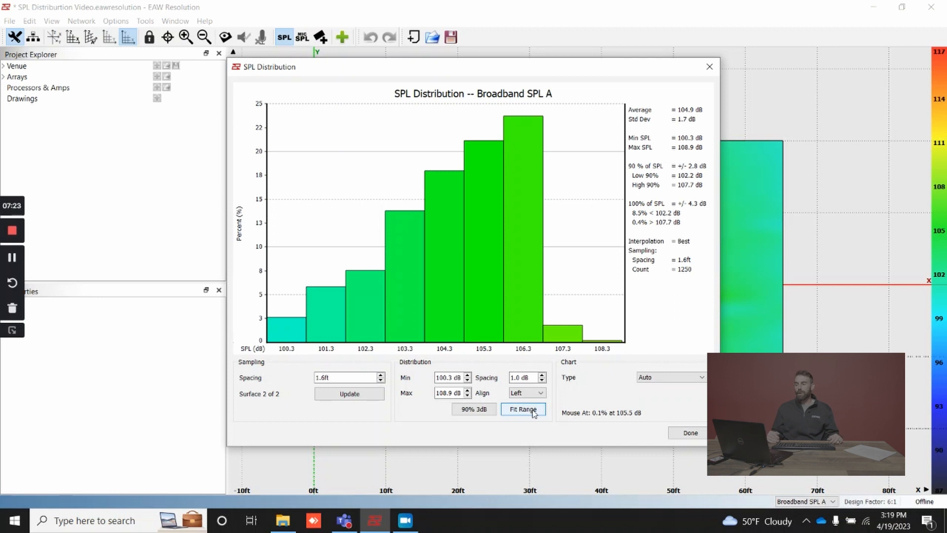
- Try the Bar Chart type for the SPL distribution and change it to Line
{"action": "left_click", "coordinate": [654, 379]}
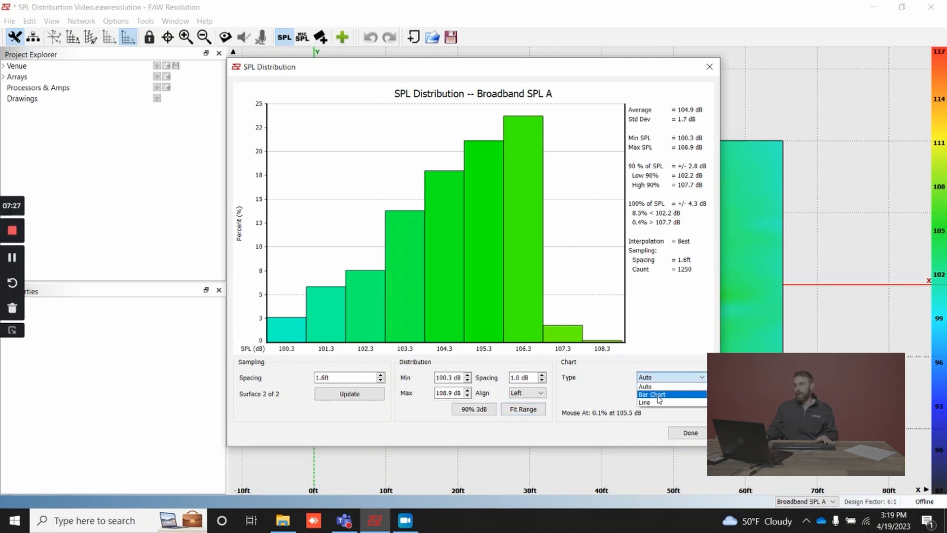
{"action": "left_click", "coordinate": [659, 394]}
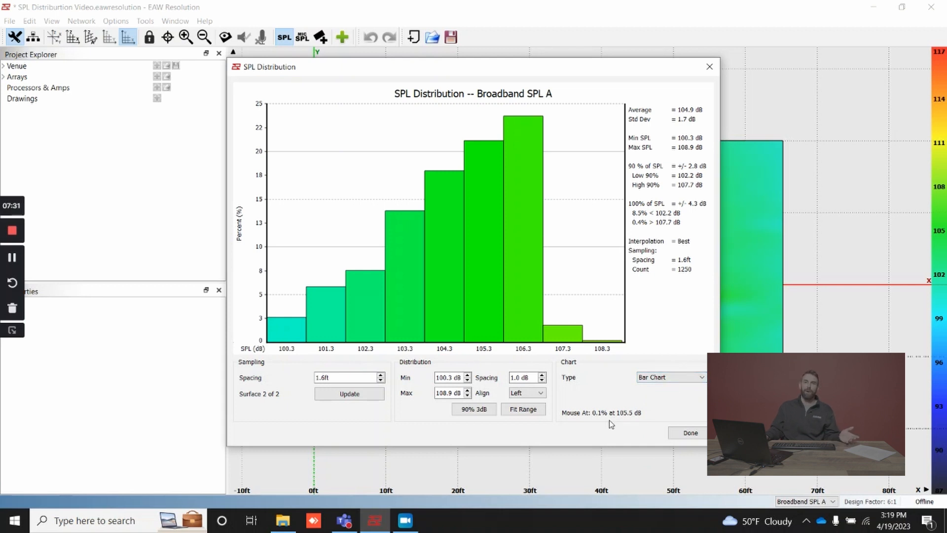
{"action": "left_click", "coordinate": [674, 382]}
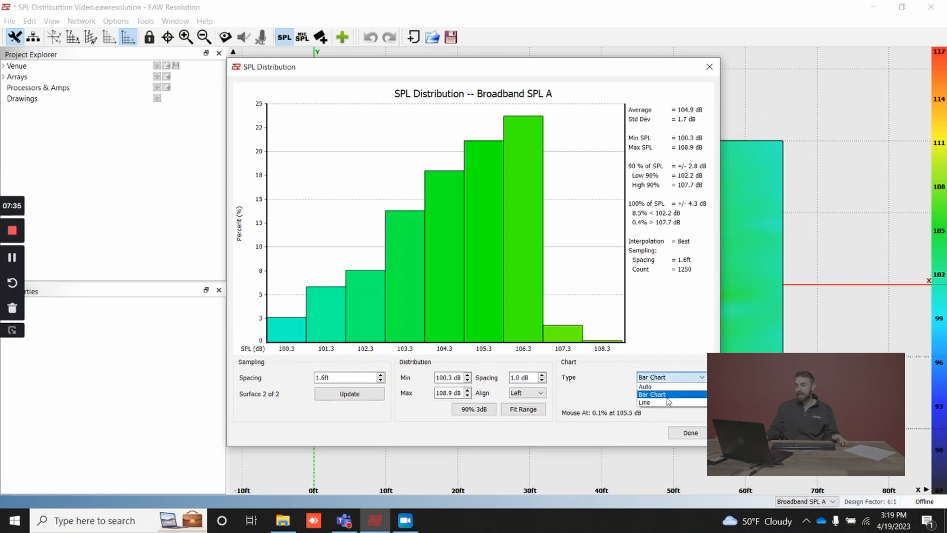
{"action": "left_click", "coordinate": [665, 404]}
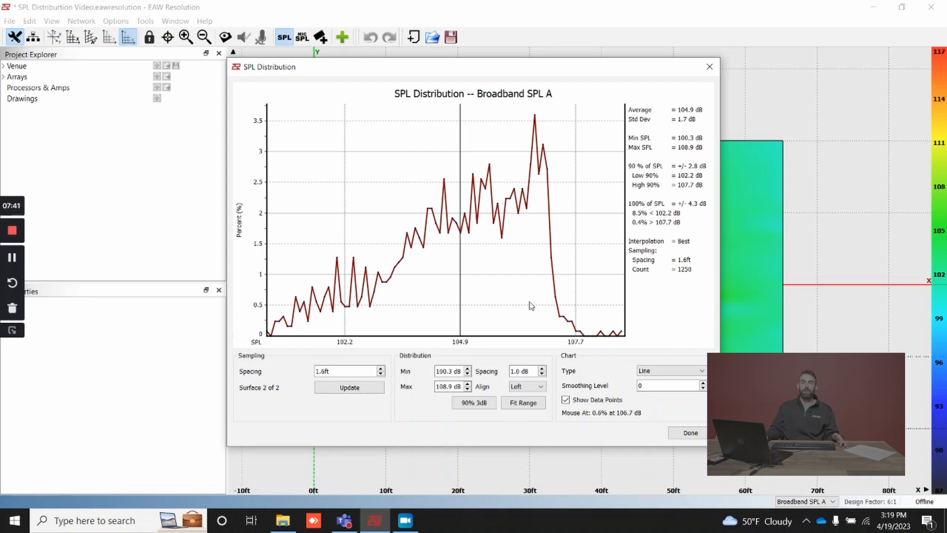
- Set the line chart's smoothing level to 2 and hide its data points
{"action": "left_click", "coordinate": [704, 390]}
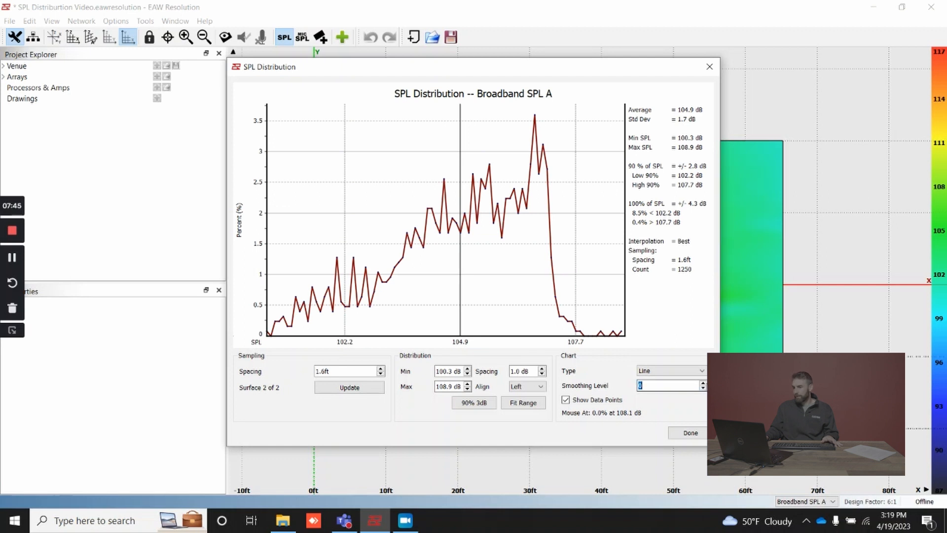
{"action": "key", "text": "Up"}
{"action": "key", "text": "Up"}
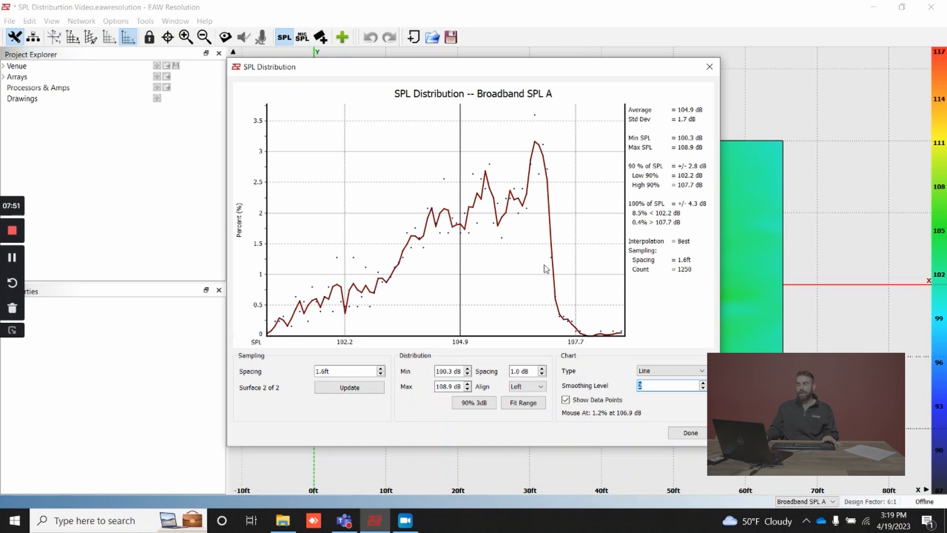
{"action": "left_click", "coordinate": [566, 400]}
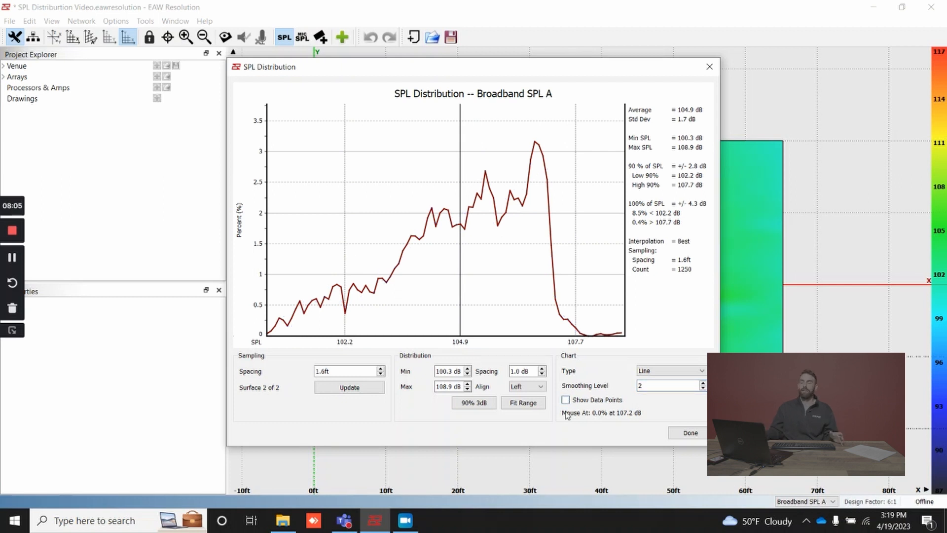
- Return the SPL distribution chart type to Auto
{"action": "left_click", "coordinate": [670, 371]}
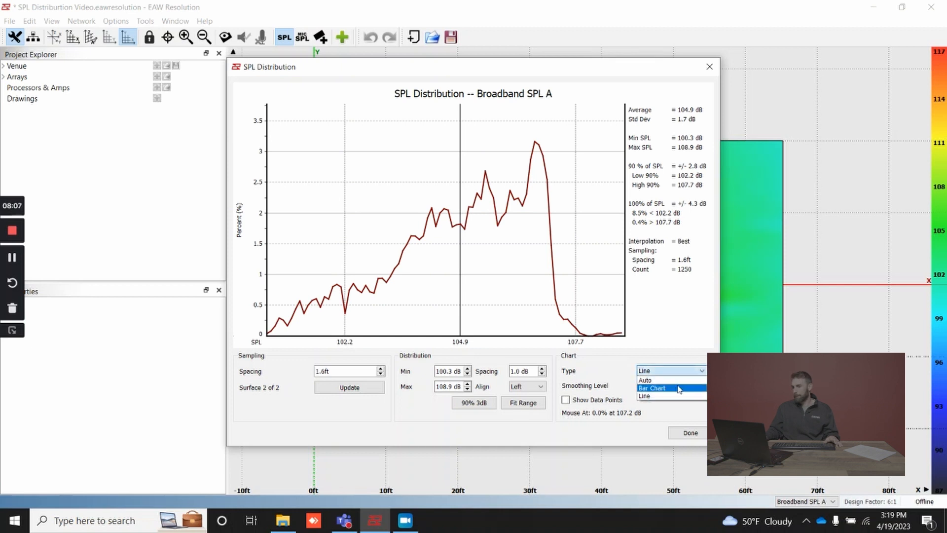
{"action": "left_click", "coordinate": [680, 381]}
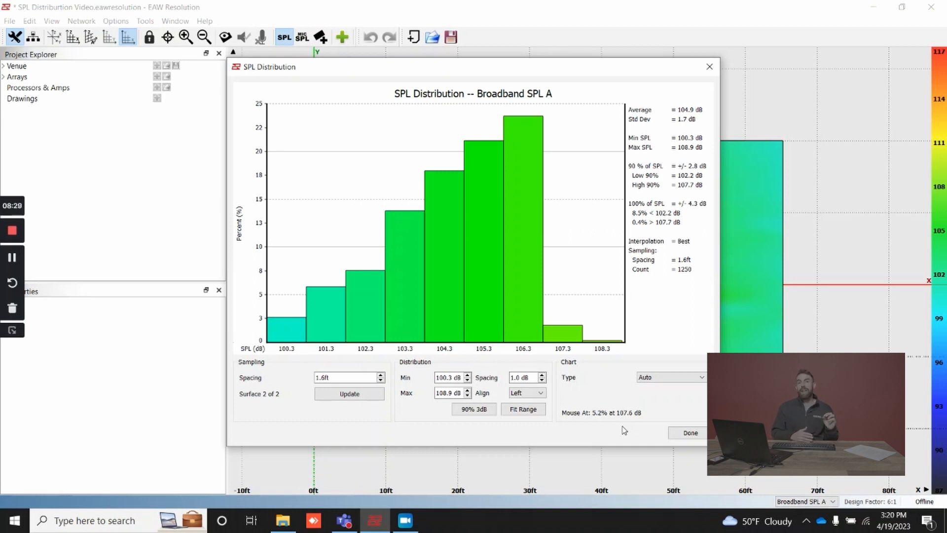
- Start exporting the SPL distribution chart and review the available size units, keeping Pixels
{"action": "right_click", "coordinate": [561, 242]}
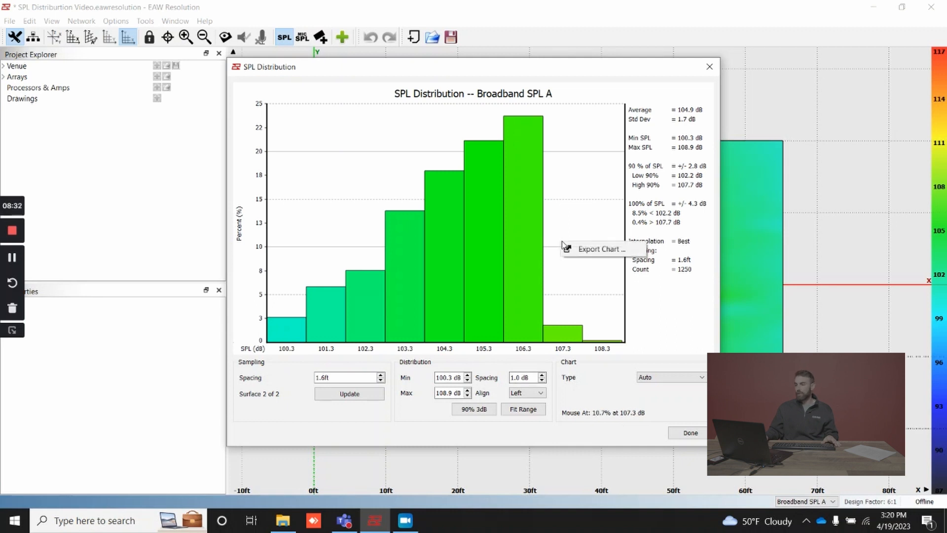
{"action": "left_click", "coordinate": [591, 250]}
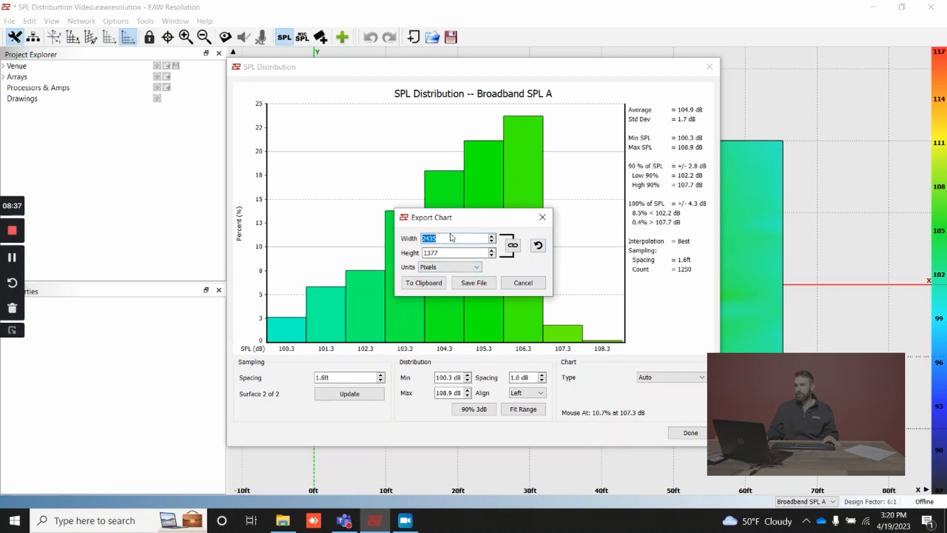
{"action": "left_click", "coordinate": [472, 268]}
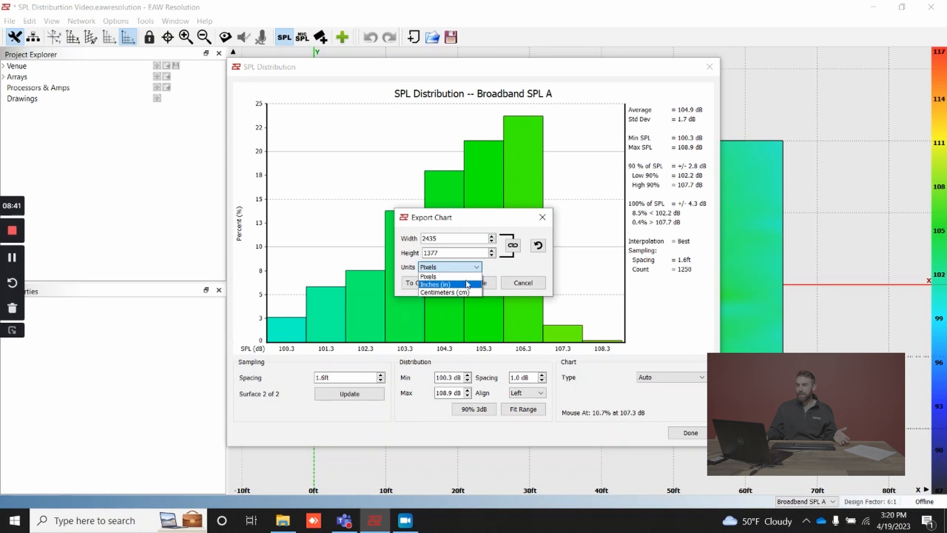
{"action": "left_click", "coordinate": [520, 270]}
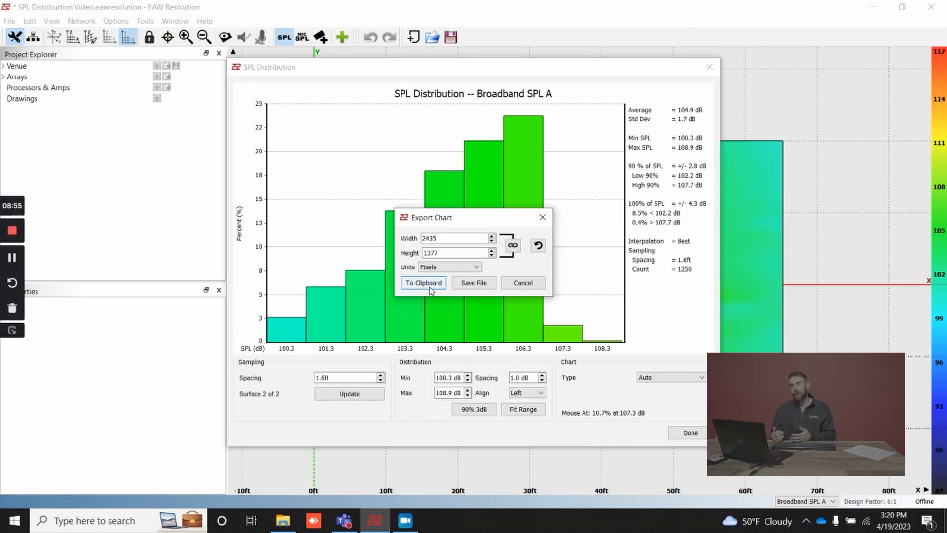
- Save the exported chart to the Desktop as a PNG image named "example chart"
{"action": "left_click", "coordinate": [478, 288]}
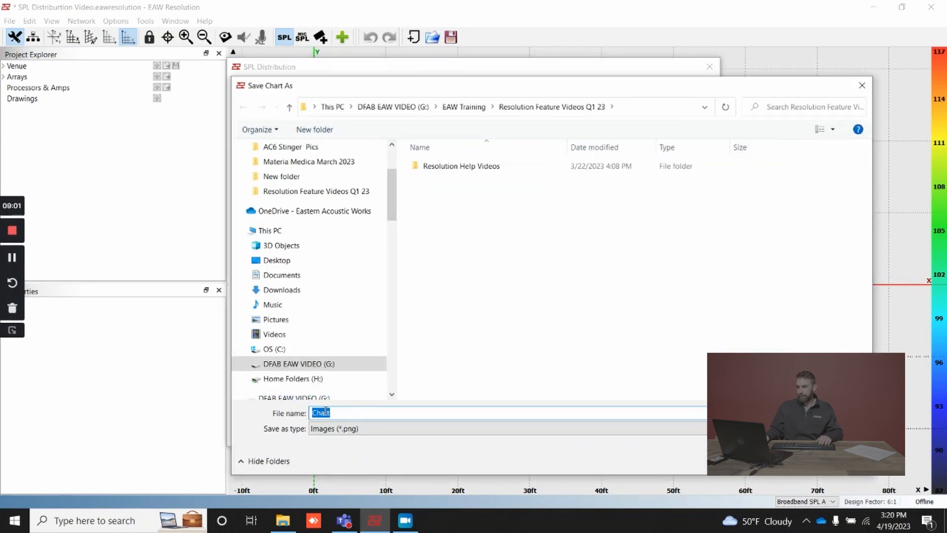
{"action": "left_click", "coordinate": [330, 412]}
{"action": "type", "text": "exampl"}
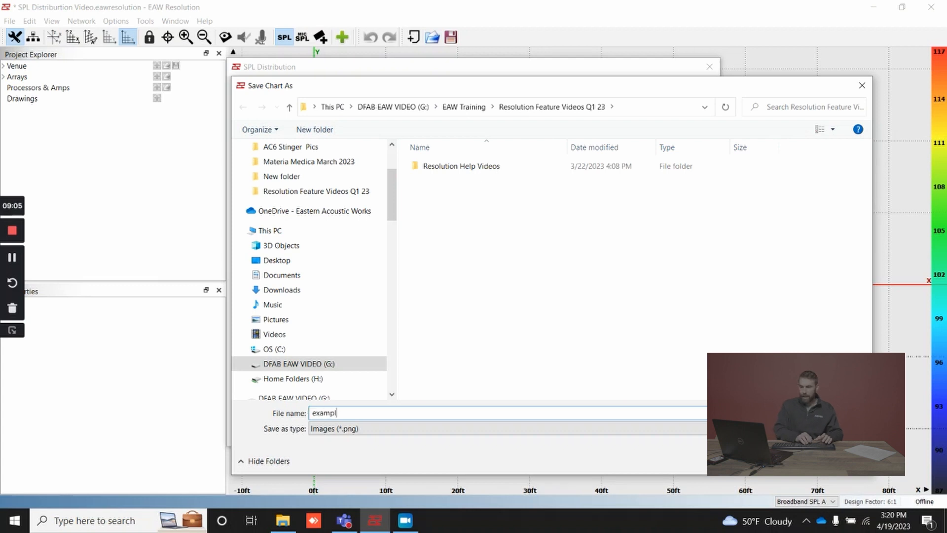
{"action": "type", "text": "e chart"}
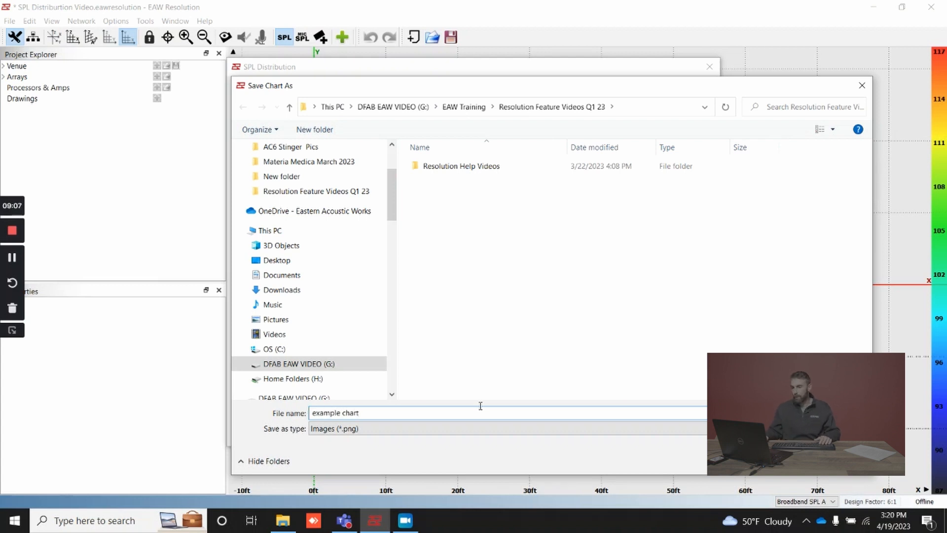
{"action": "left_click", "coordinate": [294, 262]}
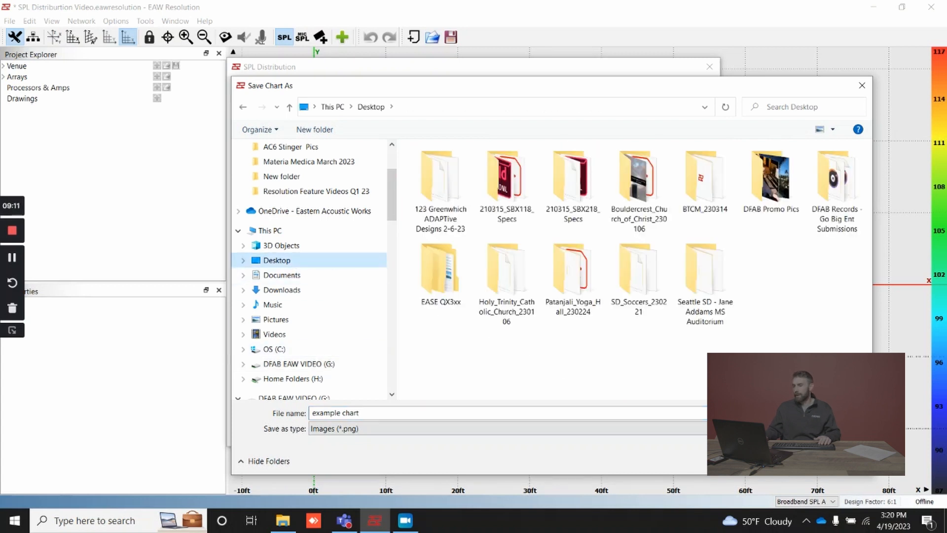
{"action": "key", "text": "Return"}
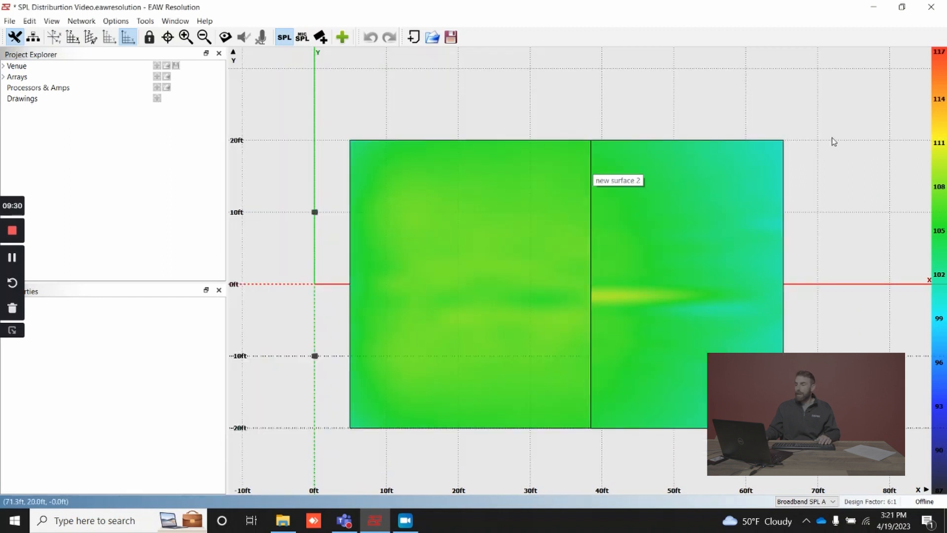
- Switch to File Explorer and open the exported "example chart" image from the Desktop folder
{"action": "left_click", "coordinate": [873, 7]}
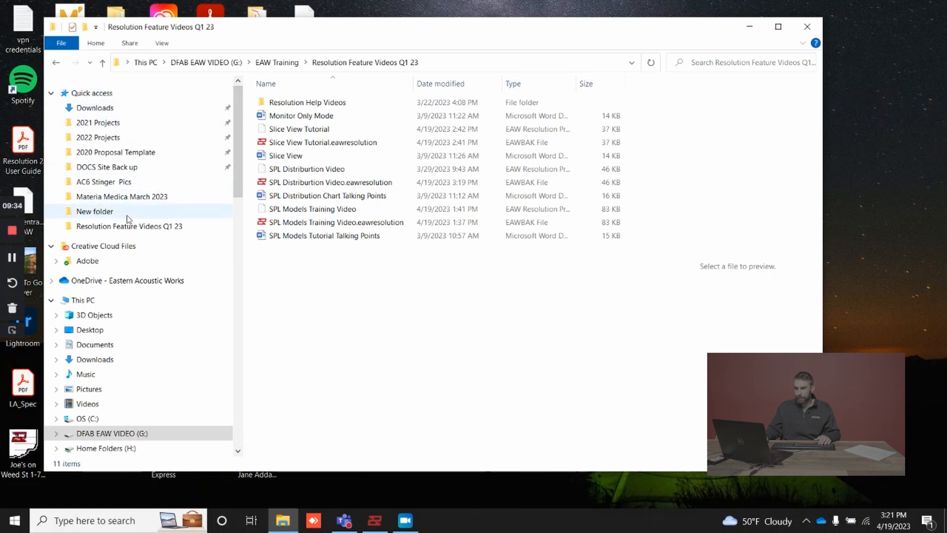
{"action": "left_click", "coordinate": [120, 331]}
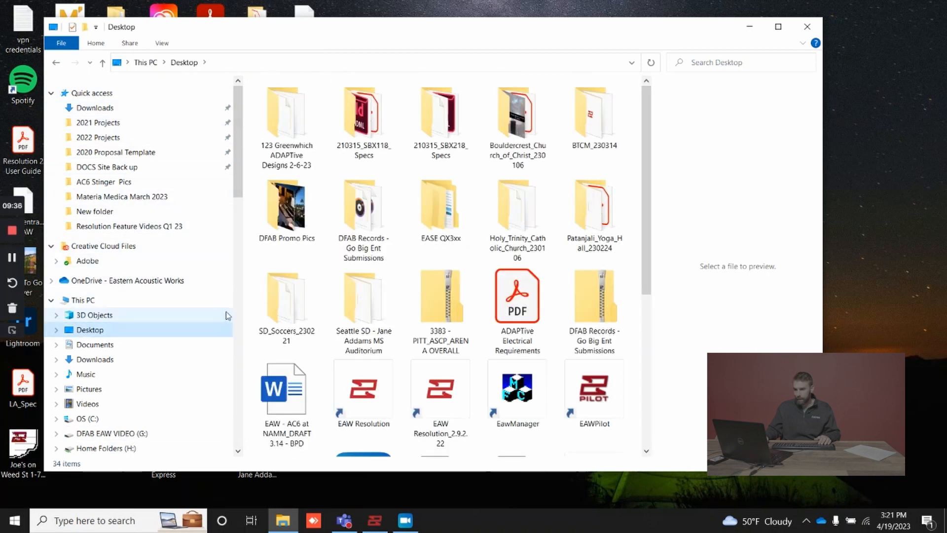
{"action": "scroll", "coordinate": [409, 355], "scroll_direction": "down", "scroll_amount": 3}
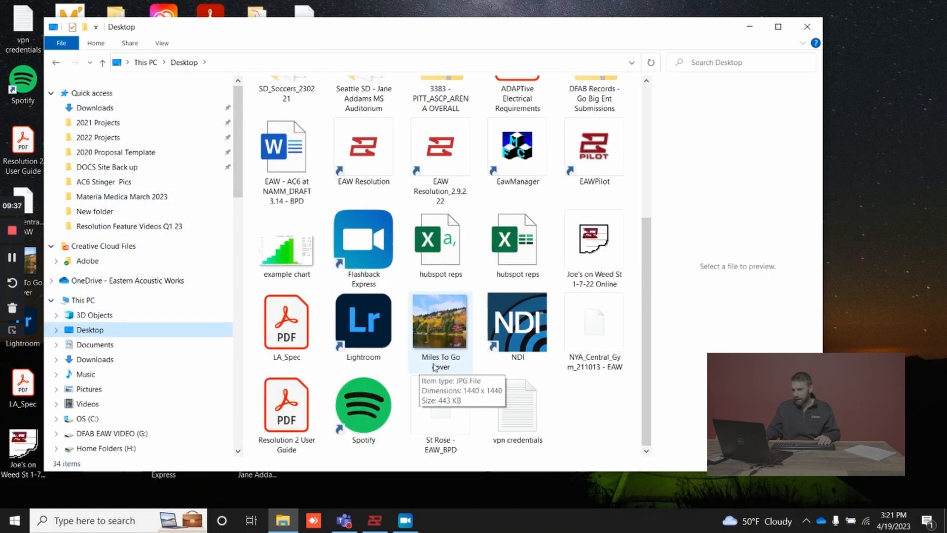
{"action": "left_click", "coordinate": [297, 253]}
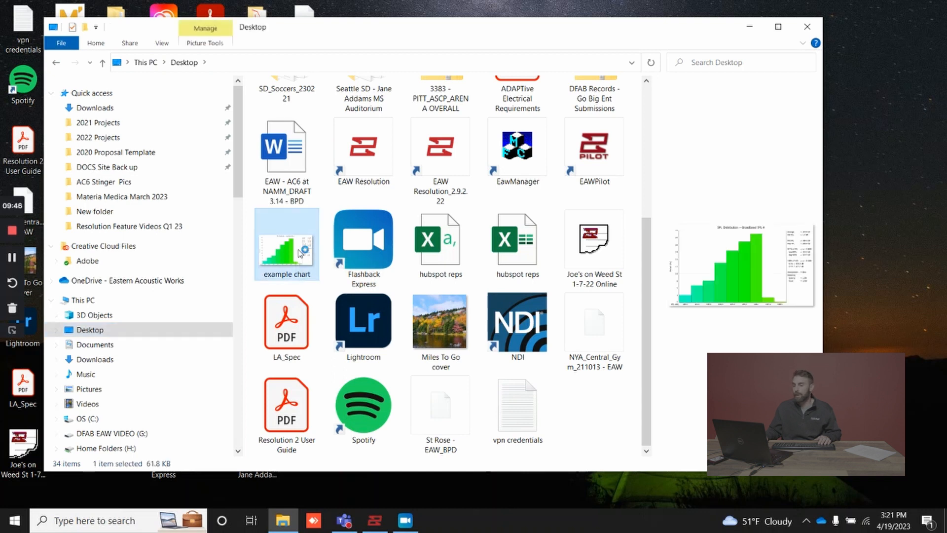
{"action": "double_click", "coordinate": [300, 253]}
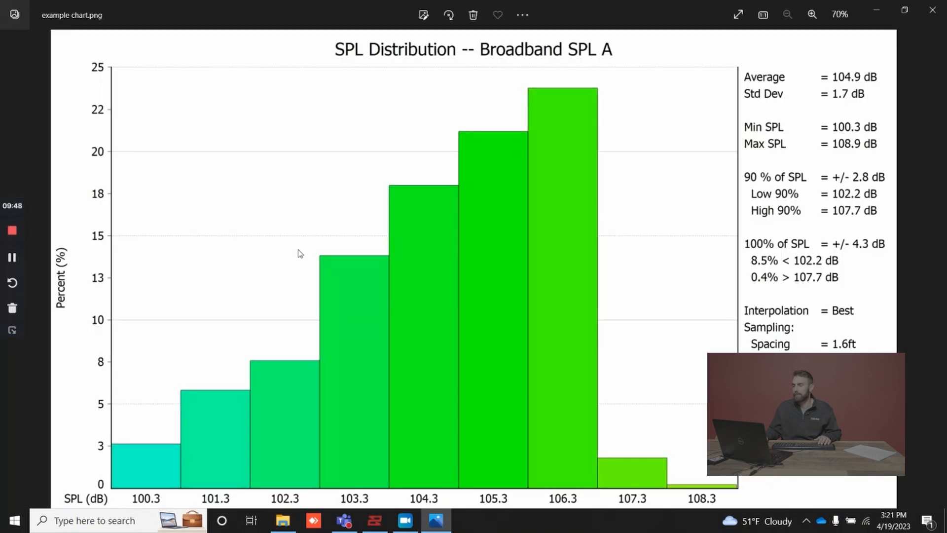